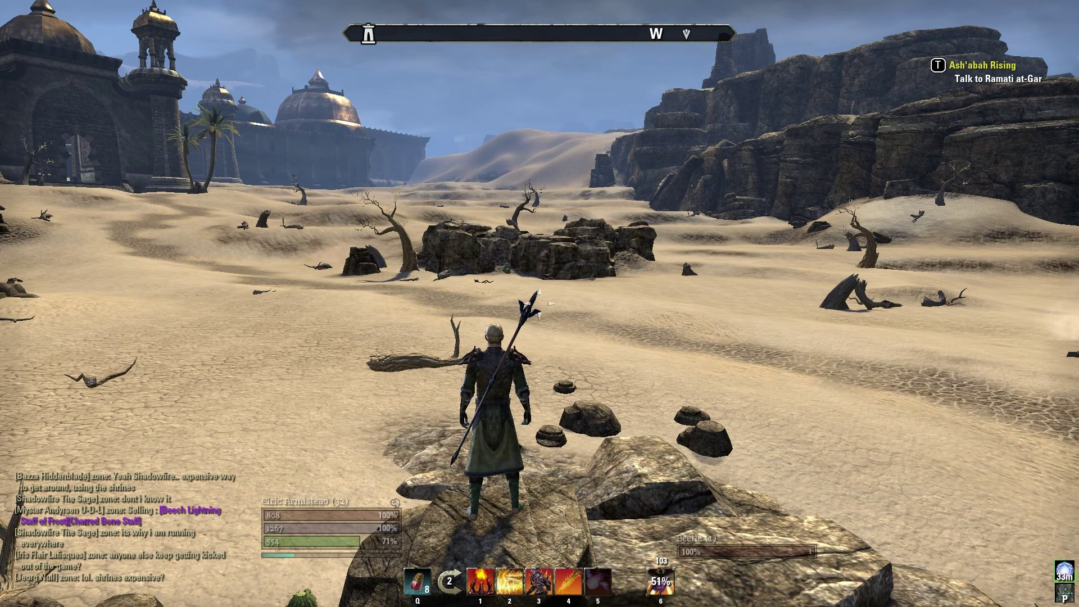
Open the Alik'r Desert zone map with M, look it over, and close it
key(m)
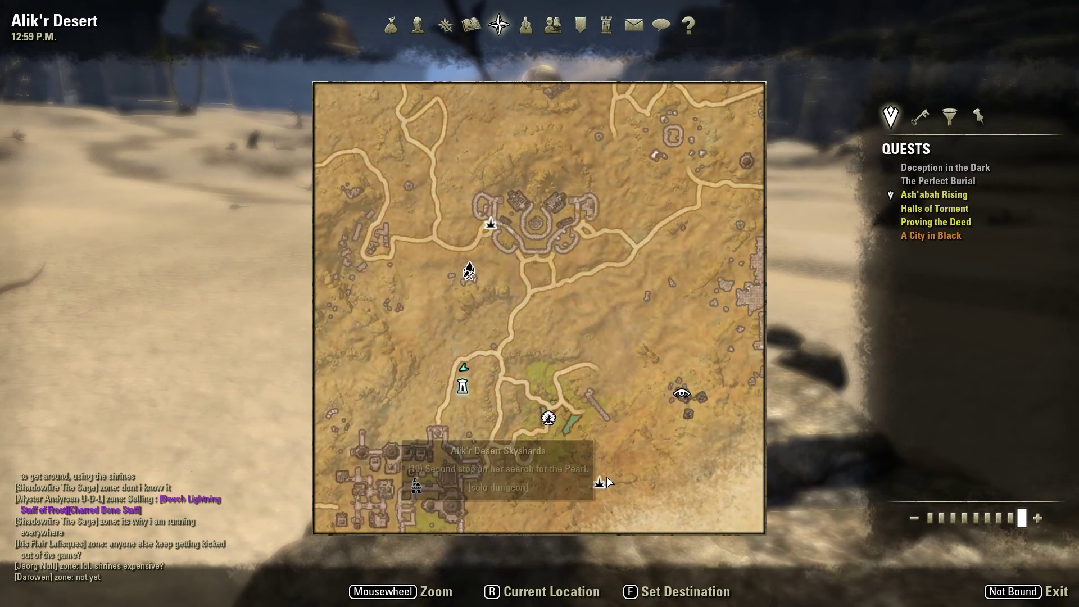
key(m)
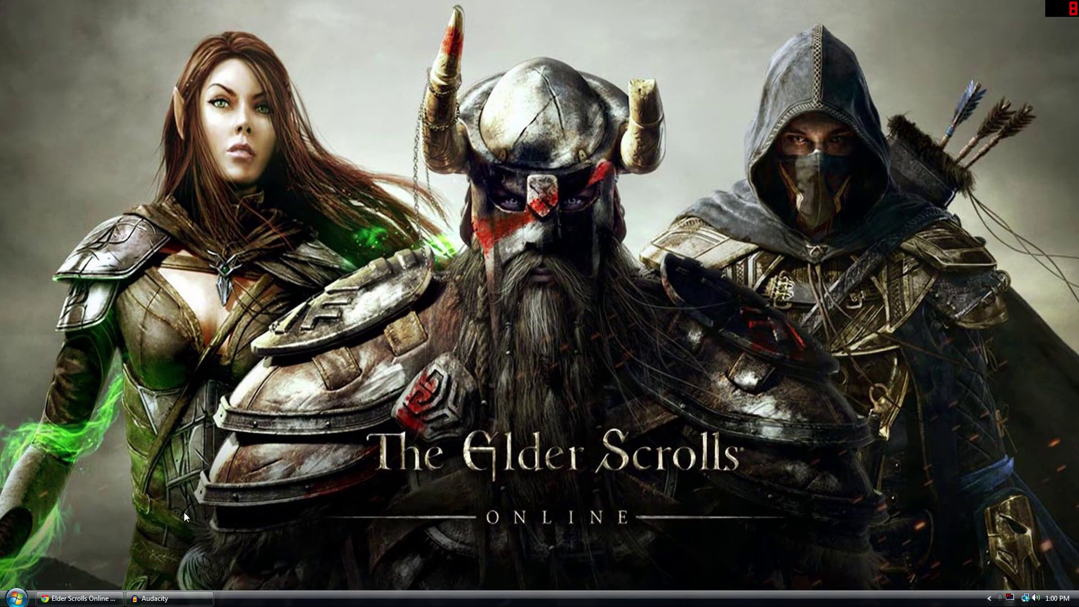
In the browser, go to ESOUI's Data Mods category and open the Recount add-on page
click(79, 598)
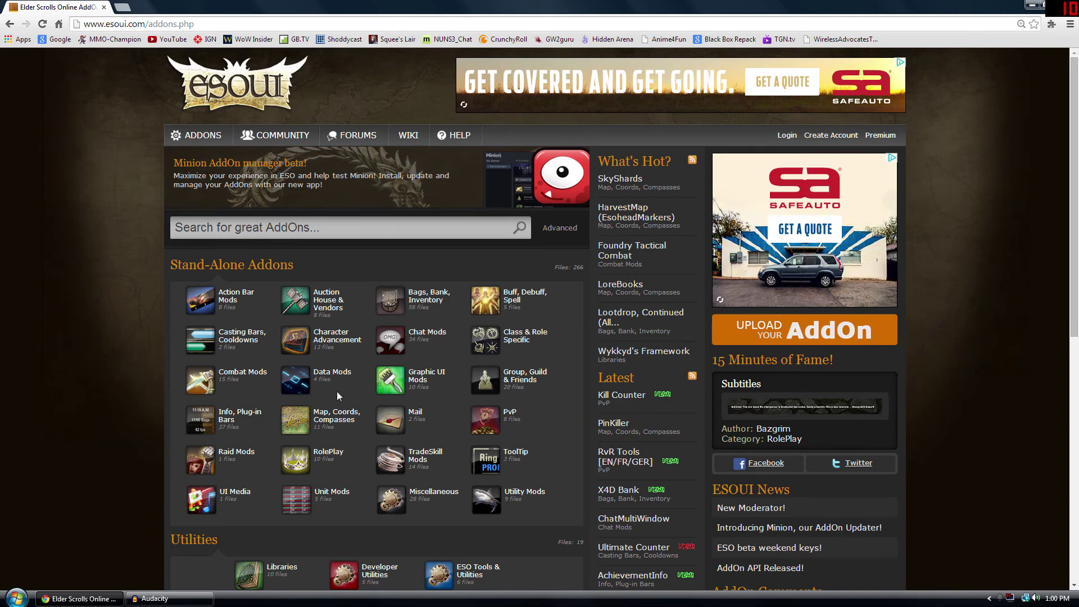
click(337, 373)
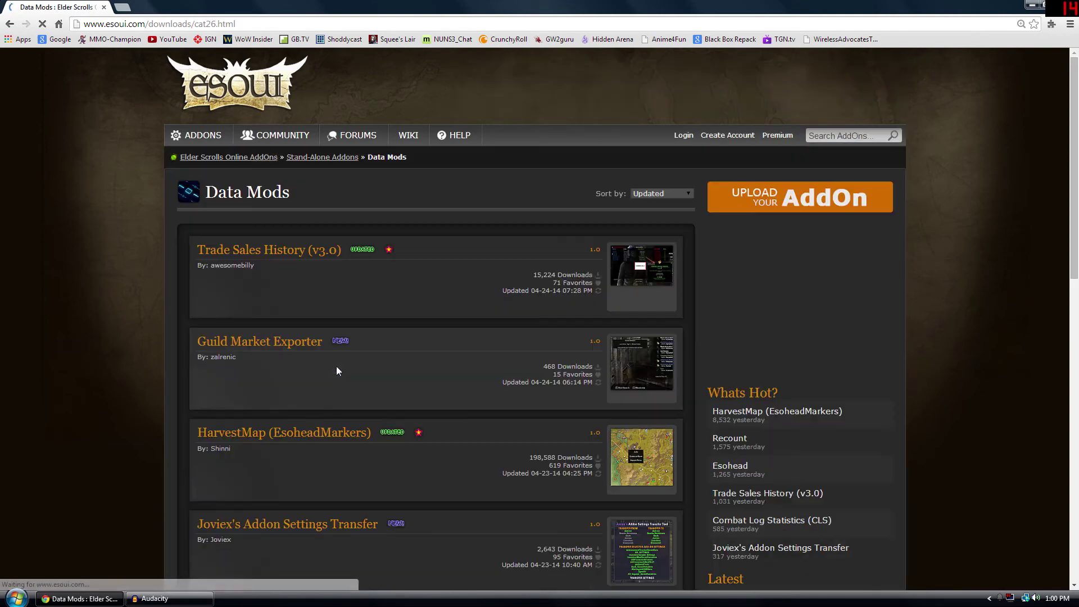
scroll(133, 313, down, 4)
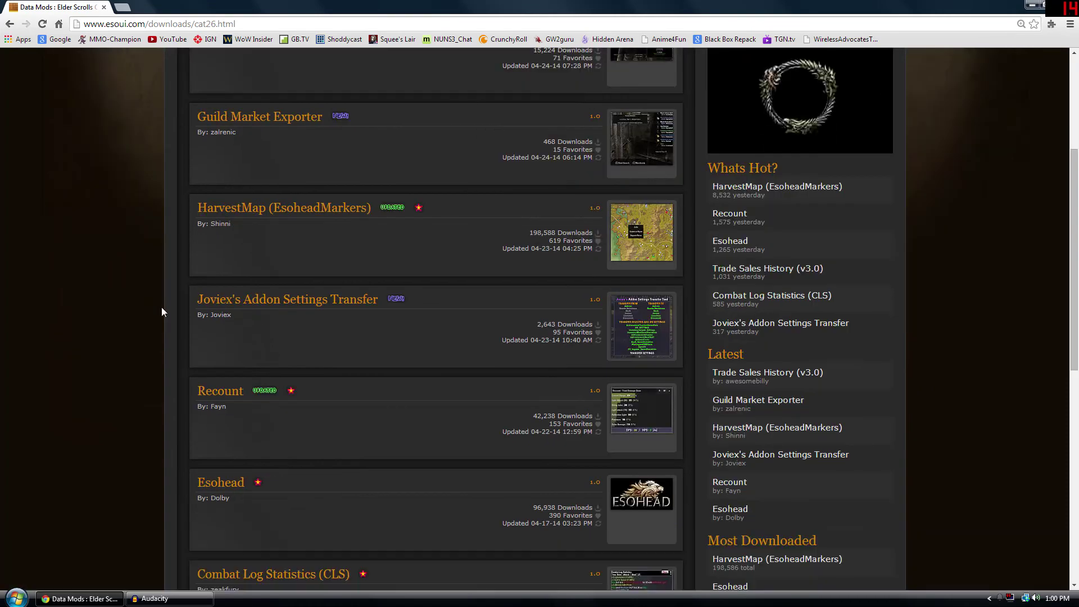
click(230, 393)
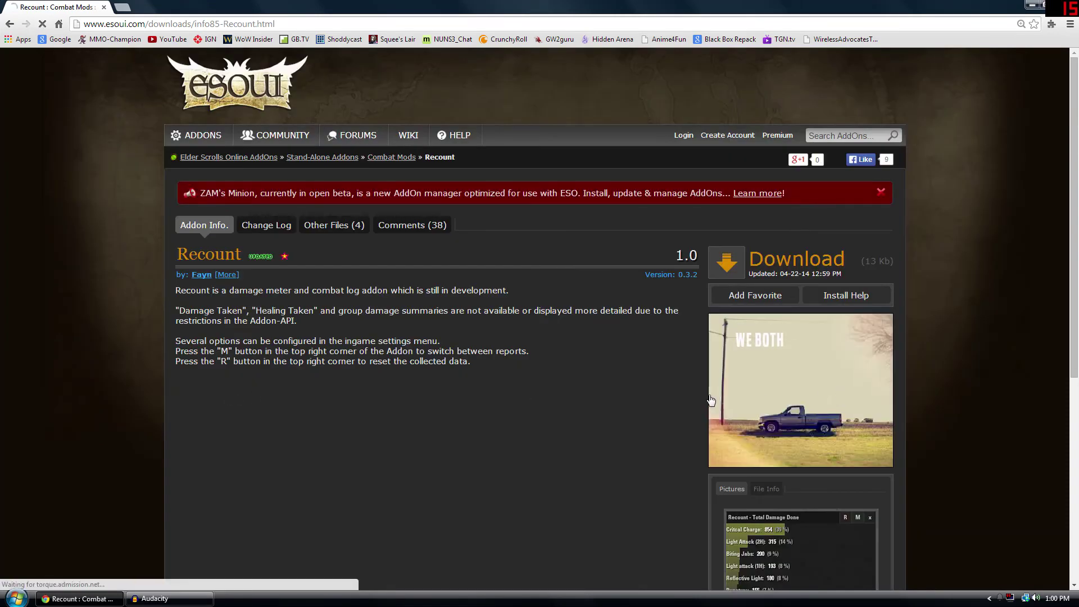
Download Recount_v0.3.2 (1).zip, then go back to the ESOUI add-ons home page
scroll(679, 386, down, 1)
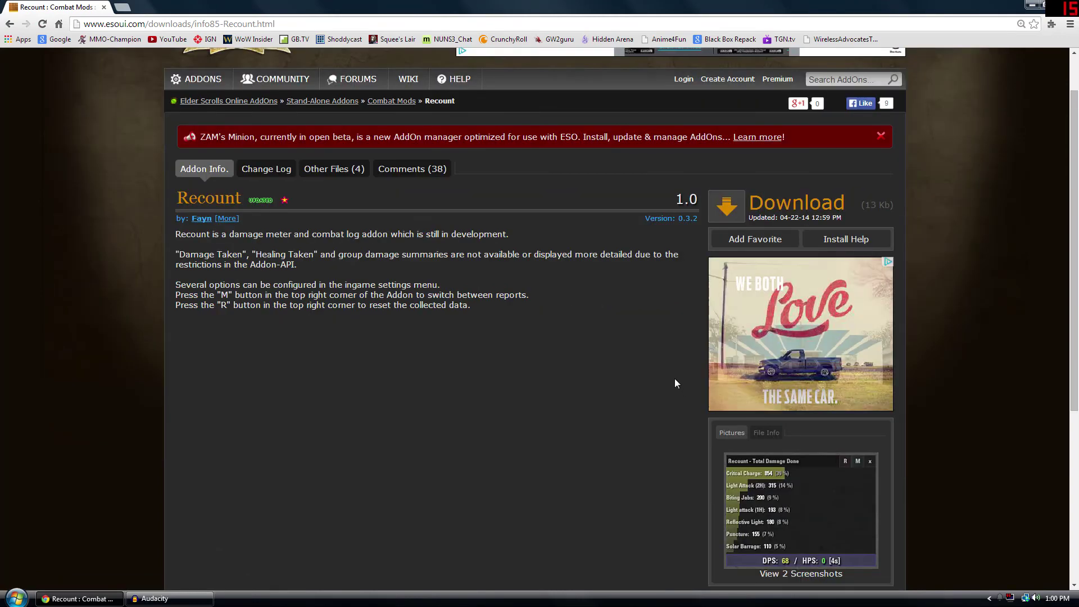
scroll(675, 383, down, 1)
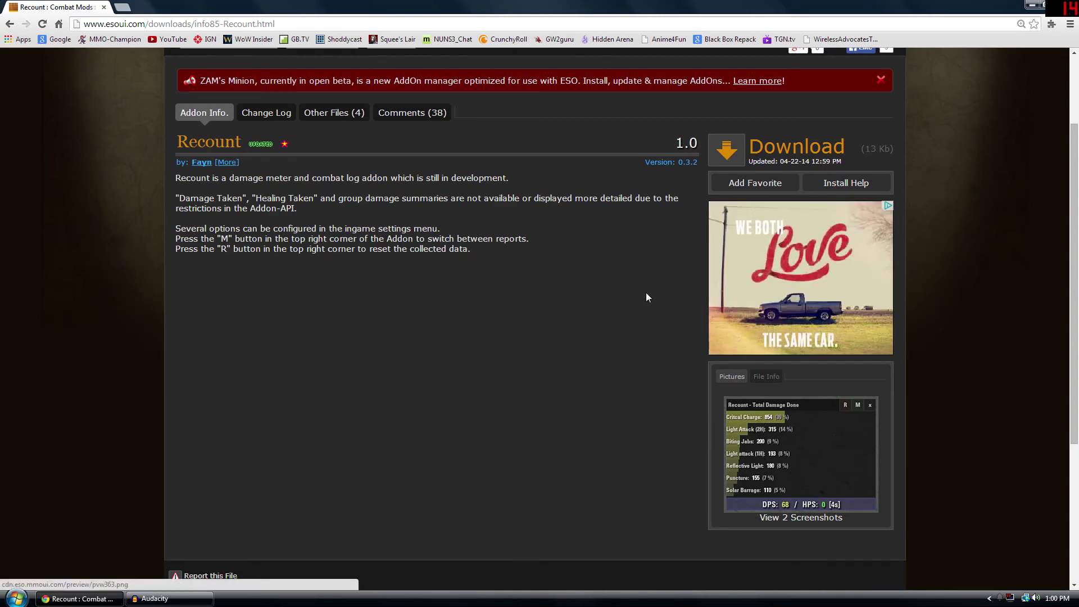
scroll(645, 292, up, 1)
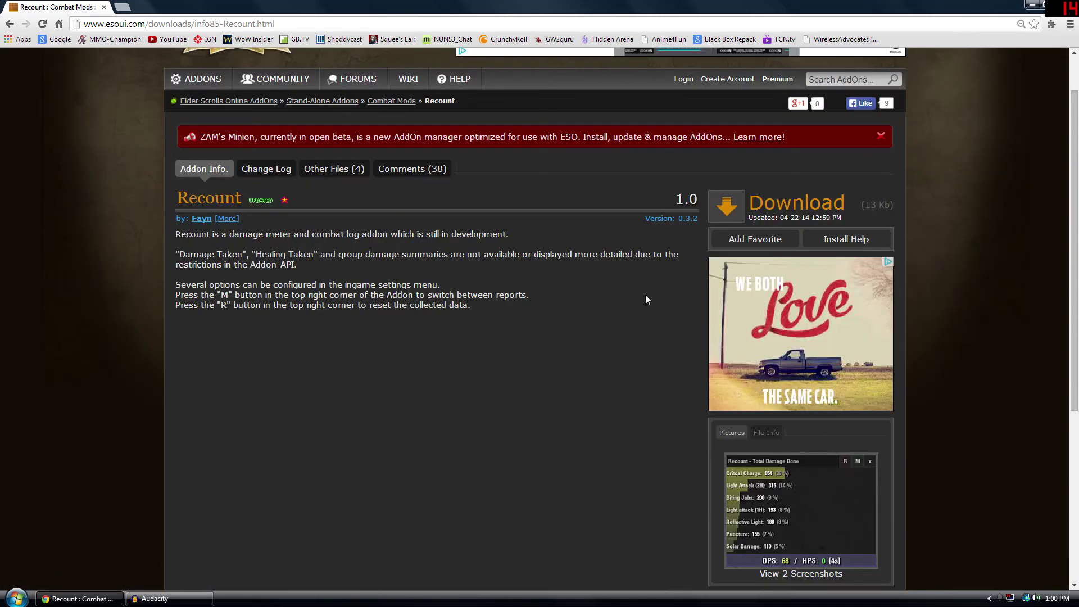
click(775, 205)
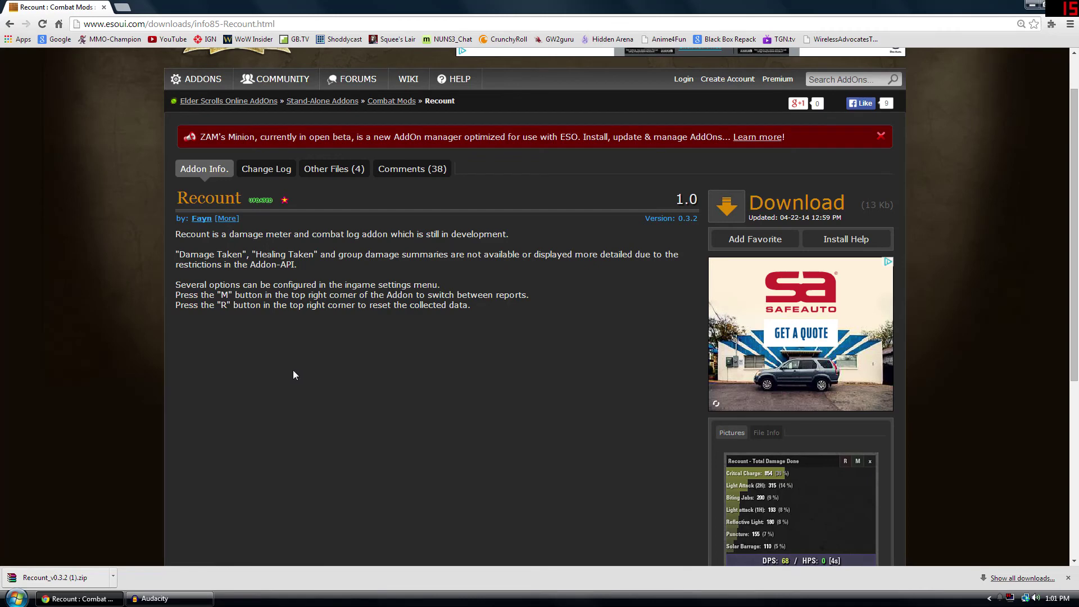
scroll(292, 370, up, 1)
click(242, 95)
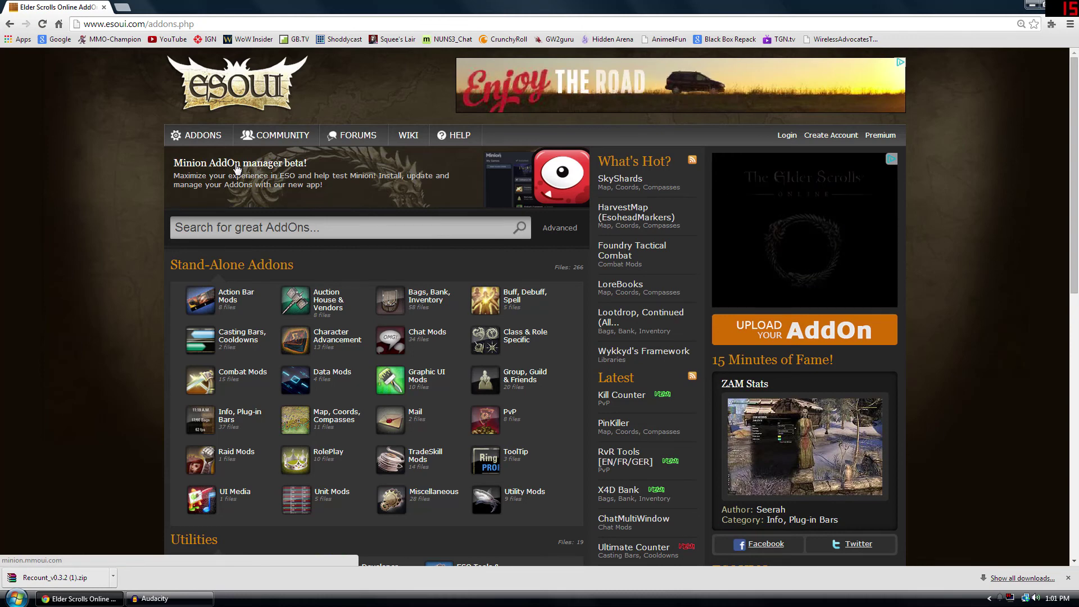
click(237, 168)
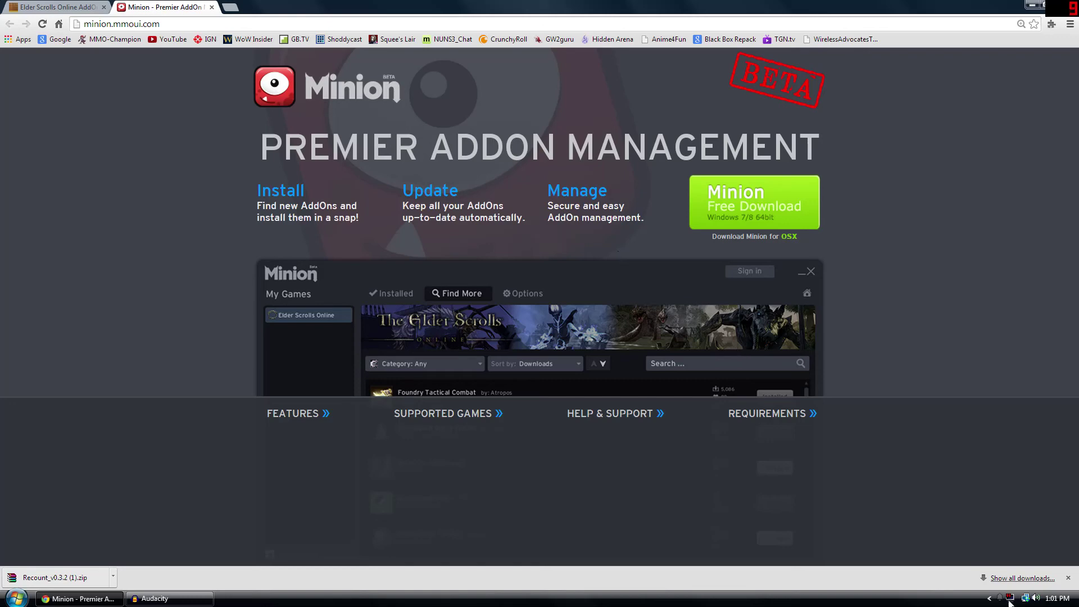
click(211, 7)
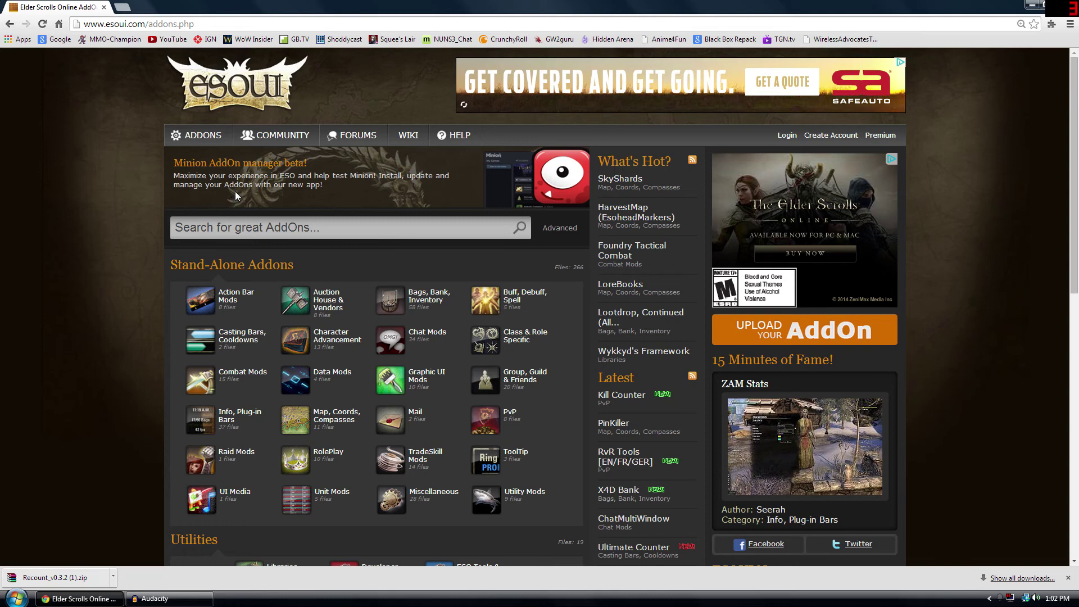
Open Recount_v0.3.2 (1).zip in WinRAR, dismiss the licence nag, place it top-left, and open Computer
click(50, 578)
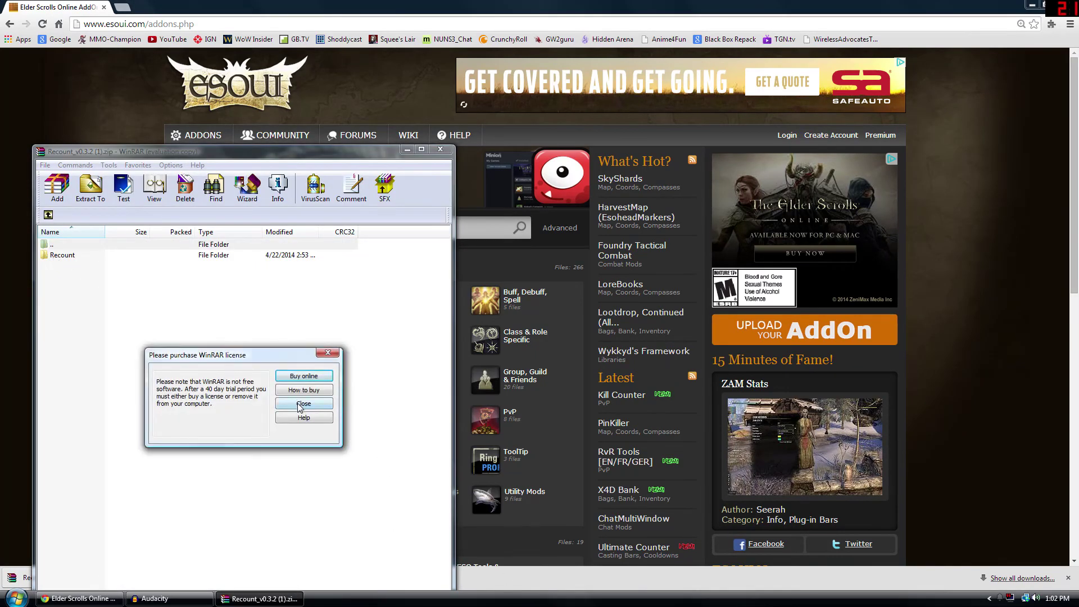
click(300, 404)
drag(146, 155, 115, 79)
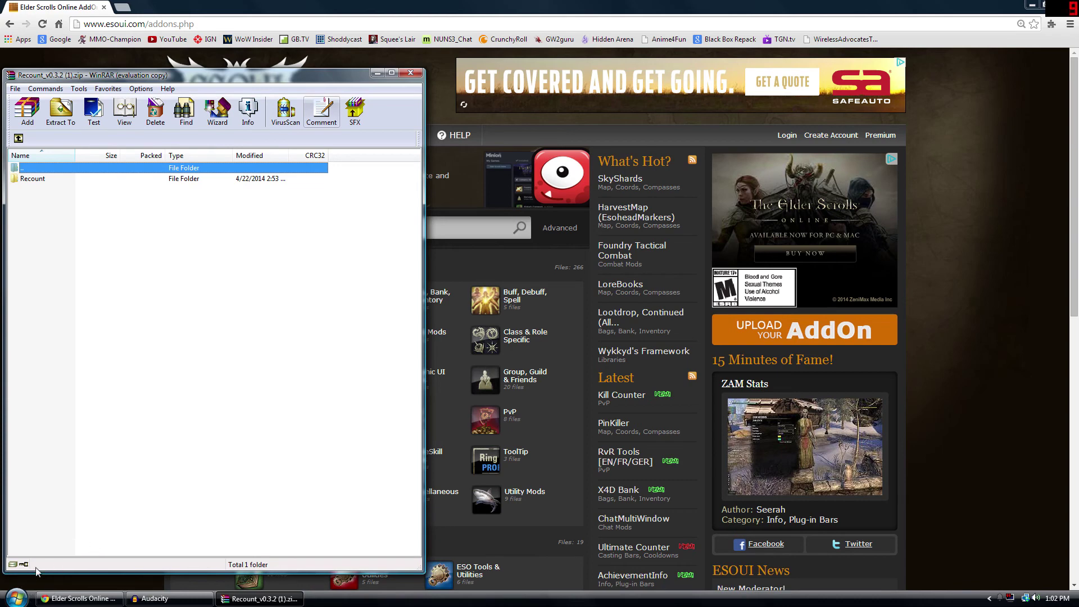
click(15, 596)
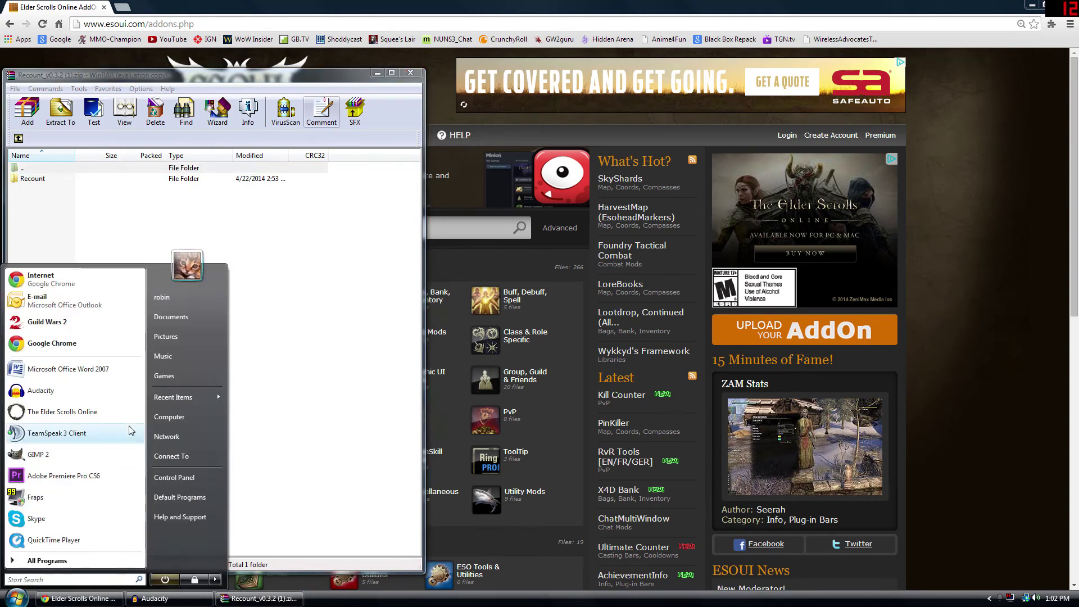
click(182, 420)
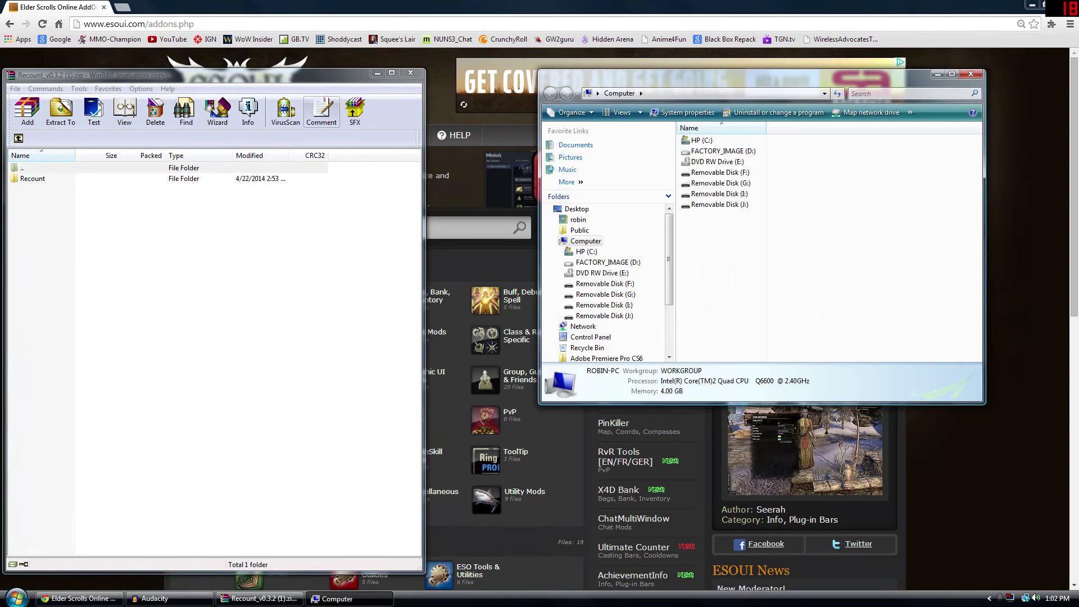
In Explorer, navigate to Documents > Elder Scrolls Online > live > AddOns
click(598, 94)
click(608, 176)
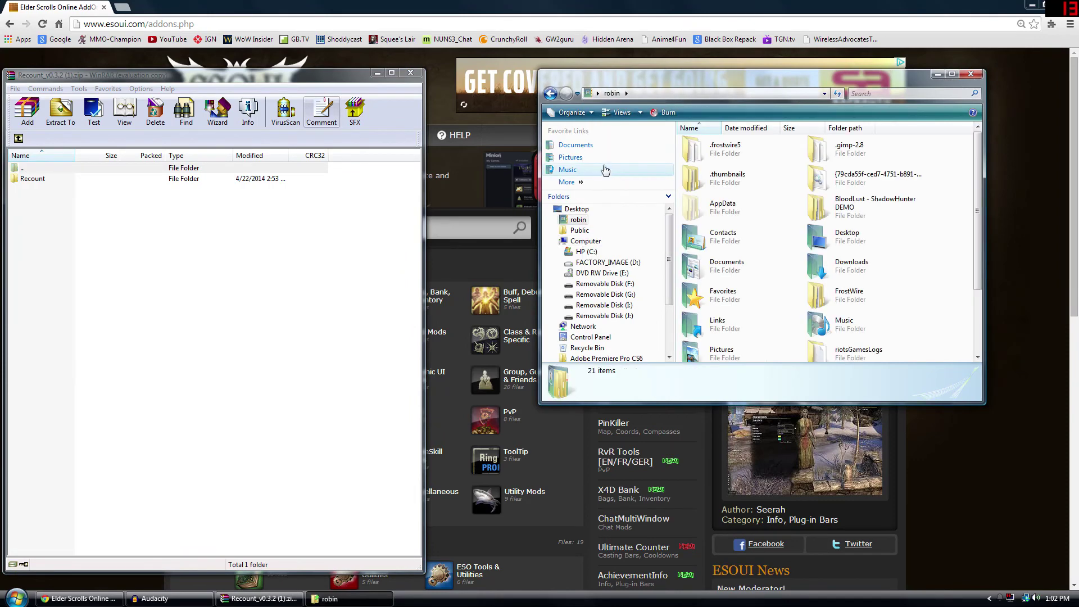
double_click(726, 266)
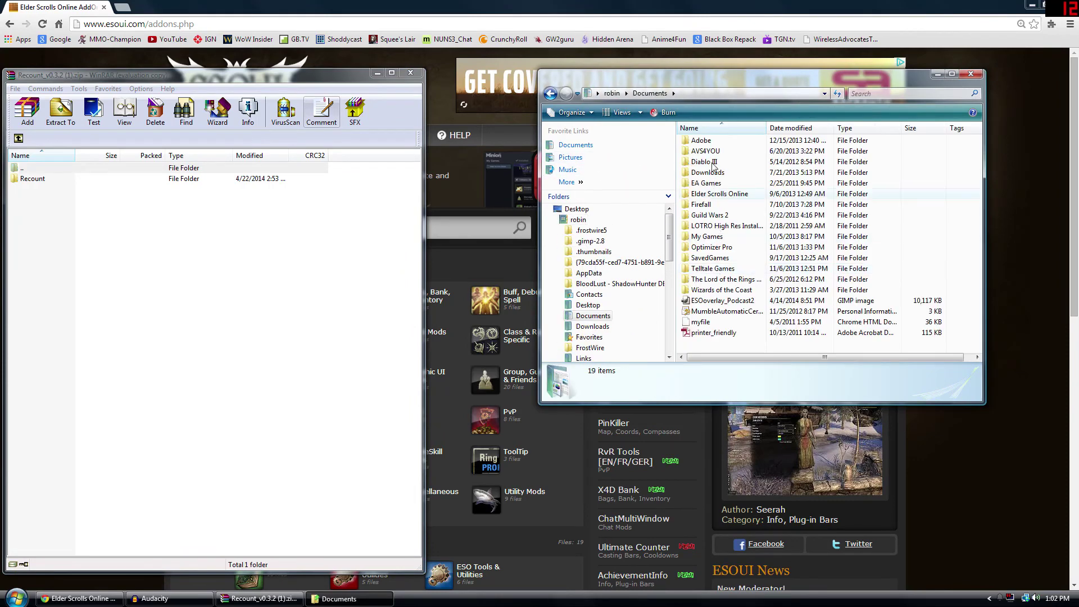
double_click(712, 194)
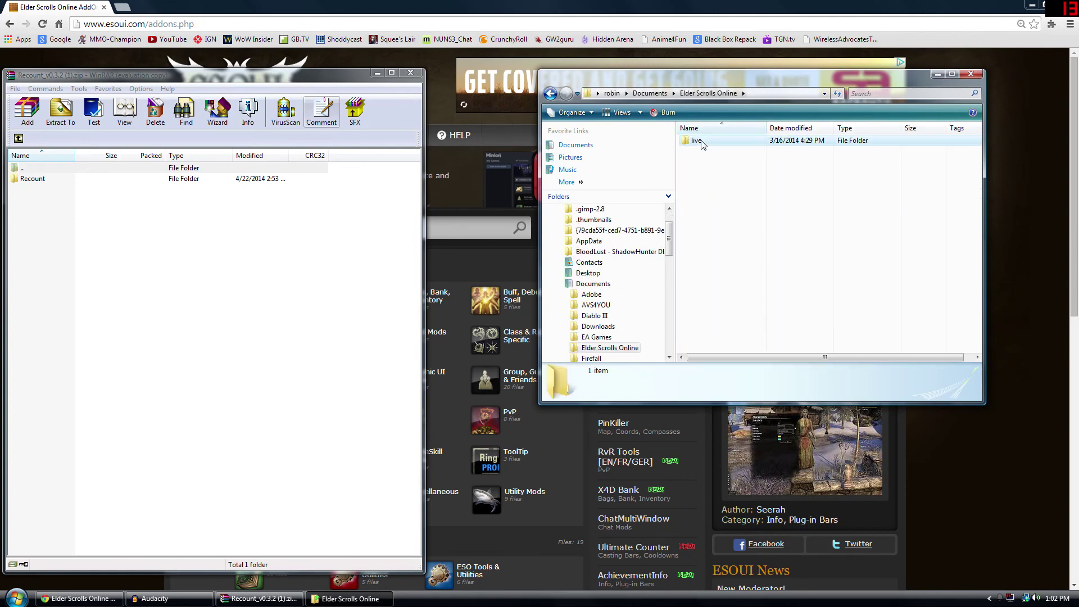
double_click(701, 143)
double_click(701, 143)
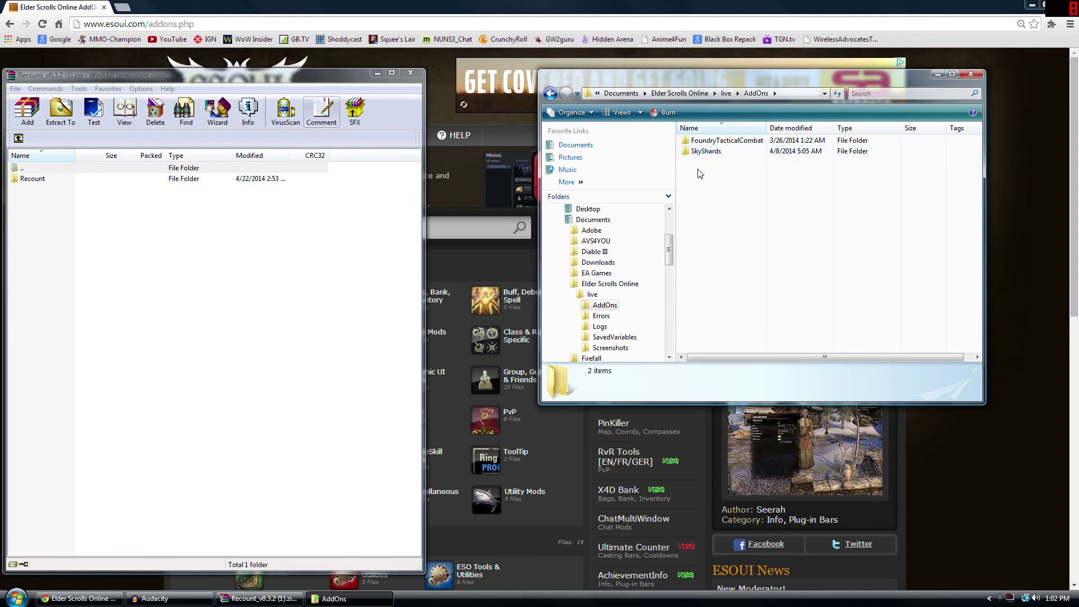
Drag the Recount folder from the archive into AddOns, then close WinRAR and the folder window
click(39, 180)
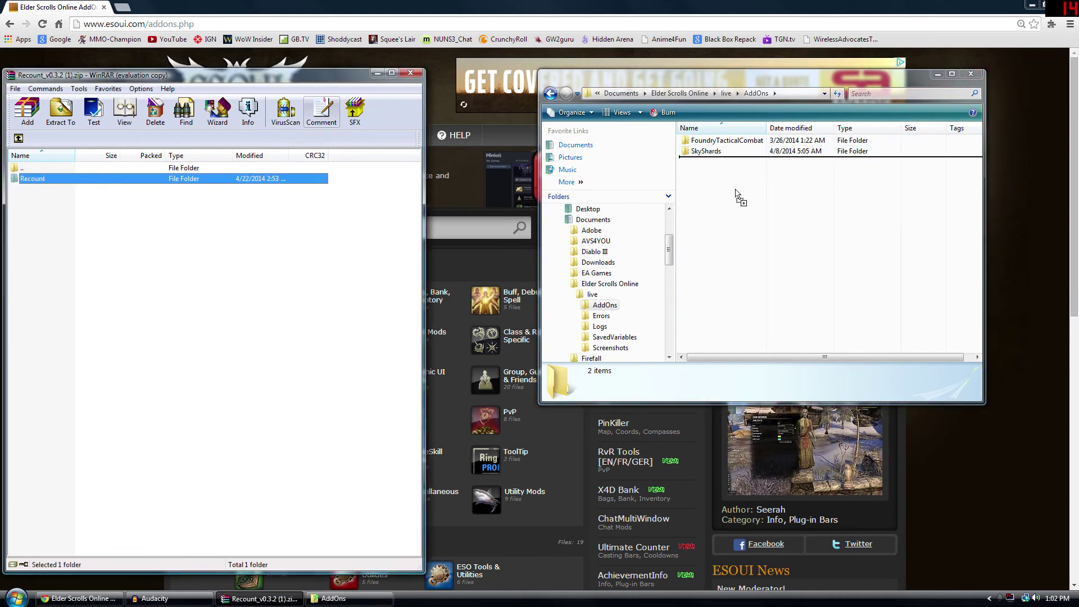
drag(737, 195, 735, 193)
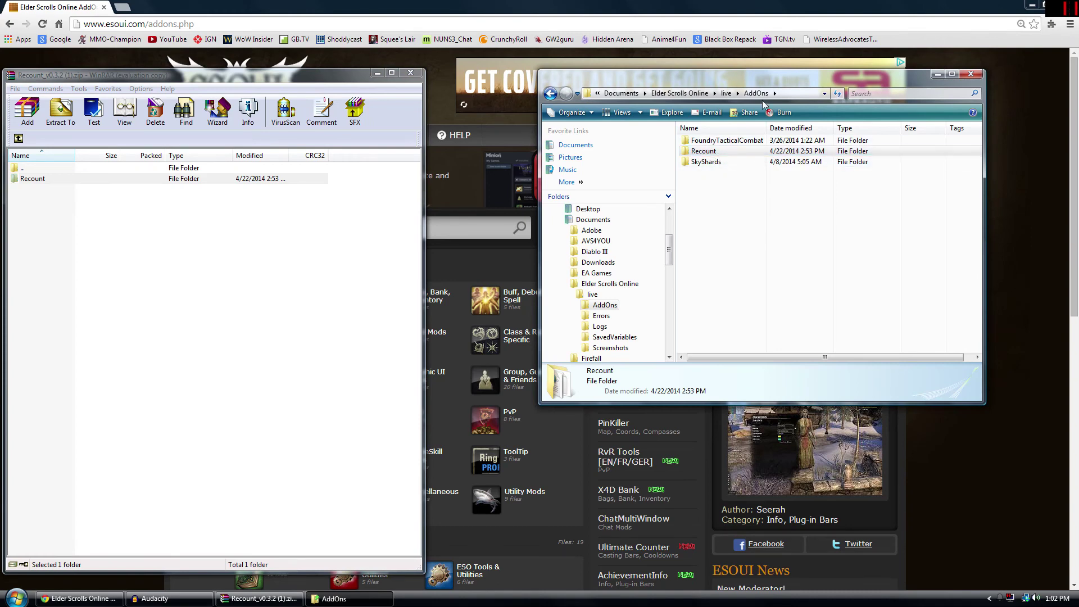
click(410, 73)
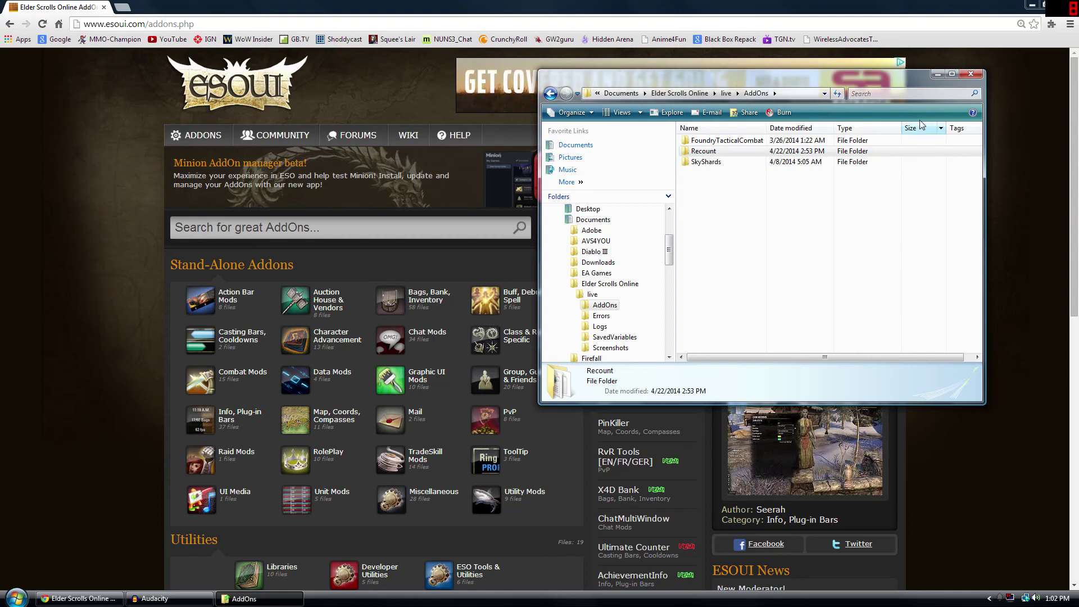
click(970, 75)
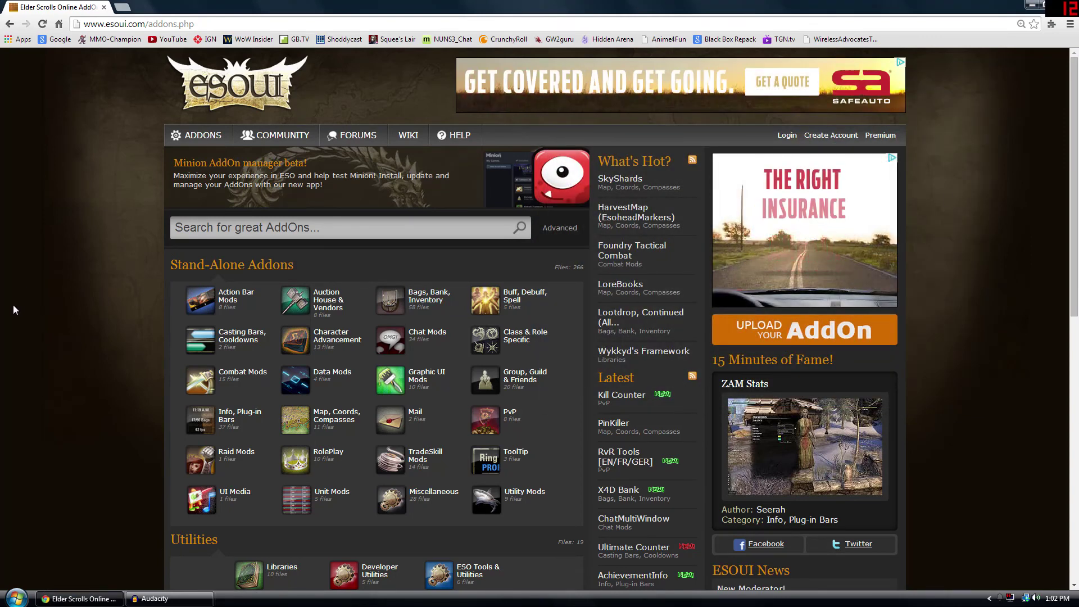
scroll(35, 383, down, 4)
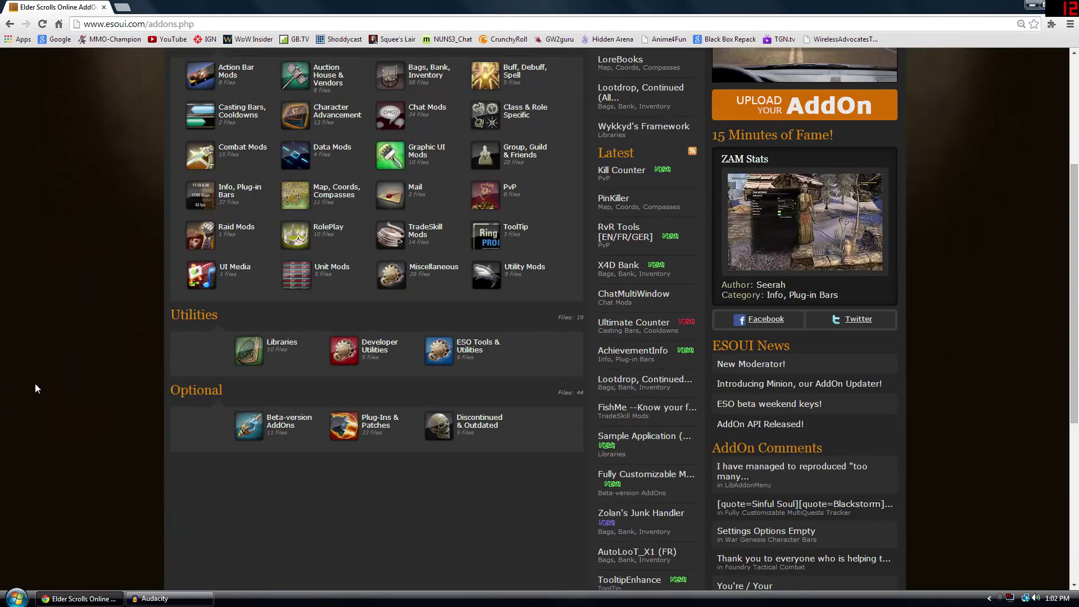
scroll(36, 385, up, 2)
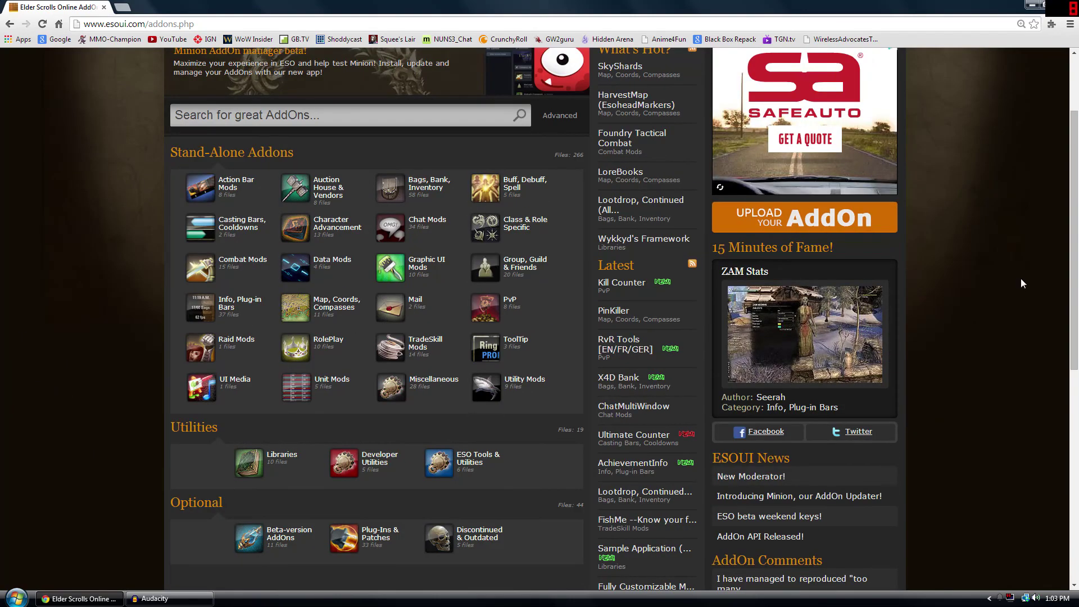
scroll(1022, 255, up, 2)
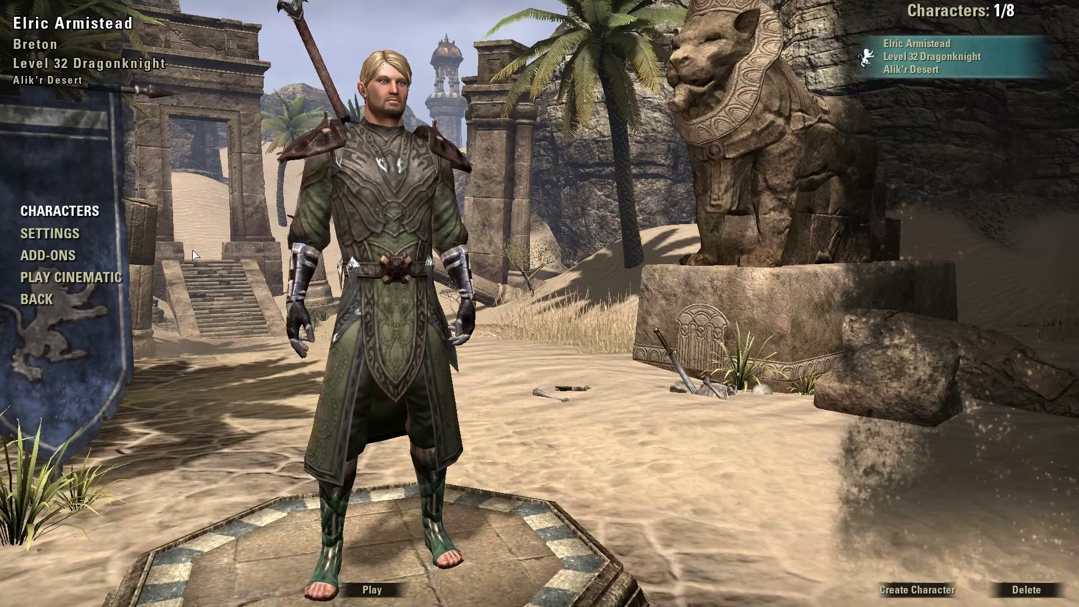
Confirm Recount is checked in ADD-ONS for All Characters, then return to CHARACTERS and press Play
click(49, 254)
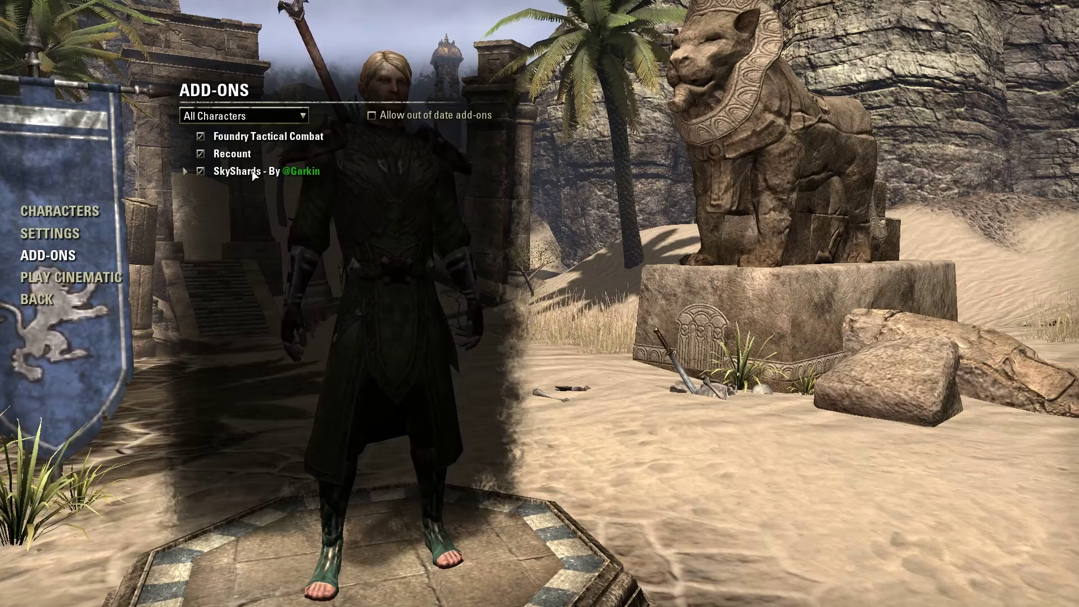
click(73, 211)
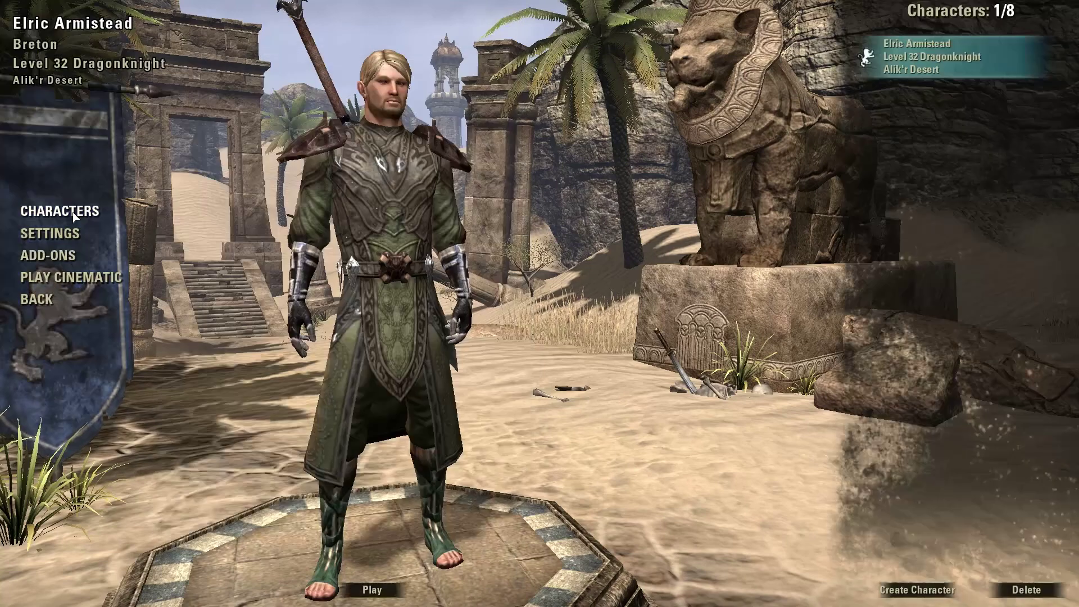
click(67, 256)
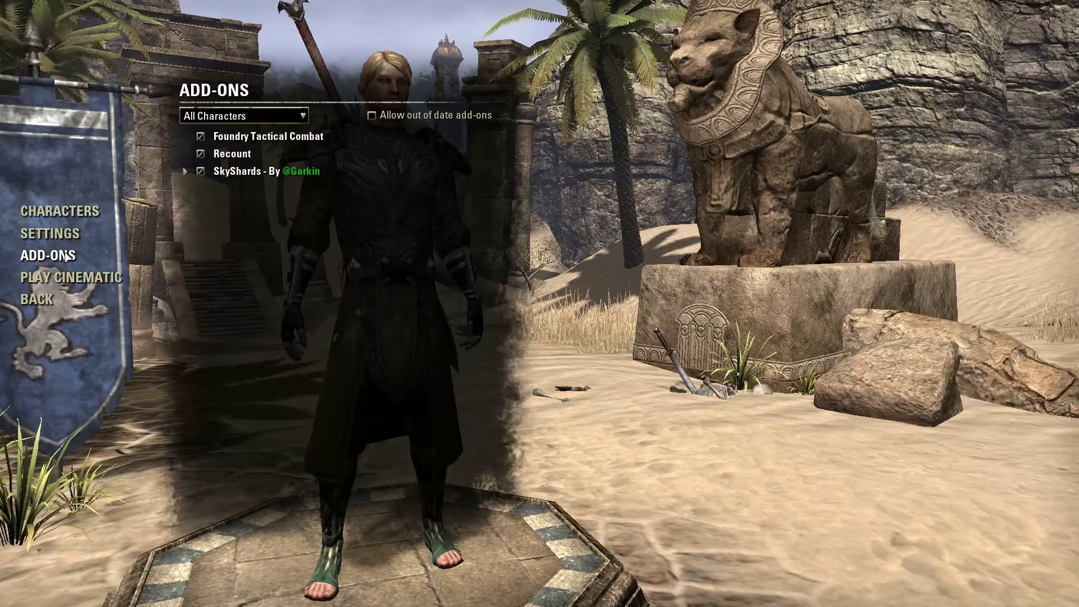
click(274, 115)
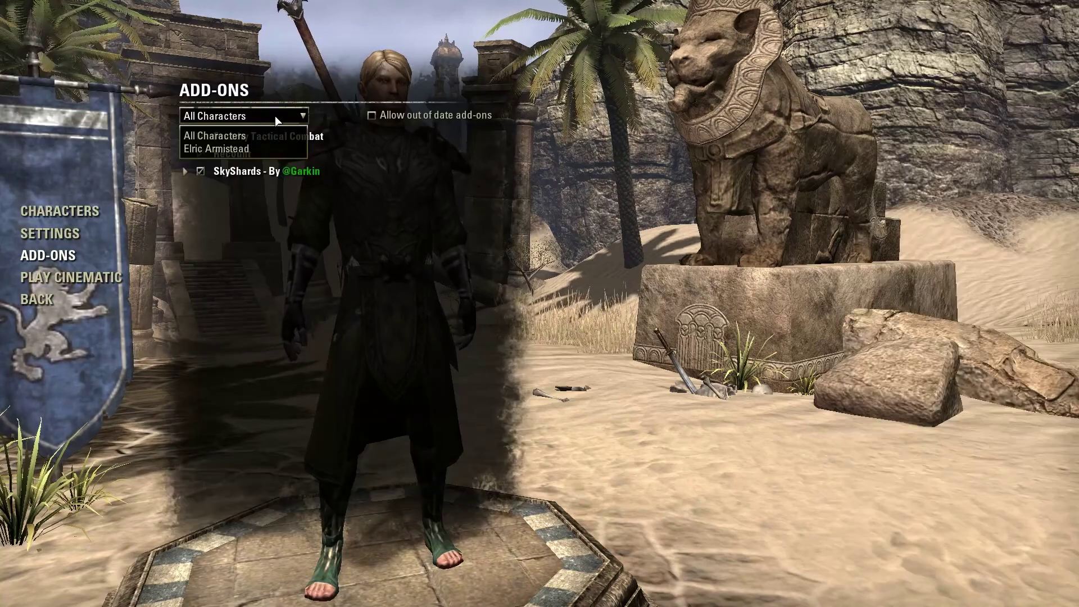
click(225, 135)
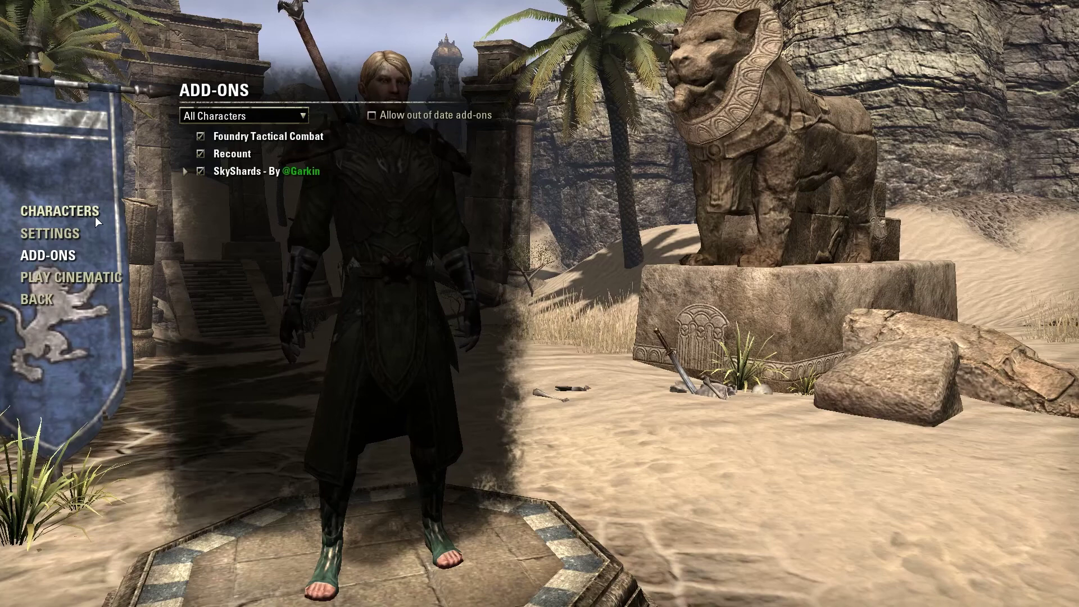
click(61, 216)
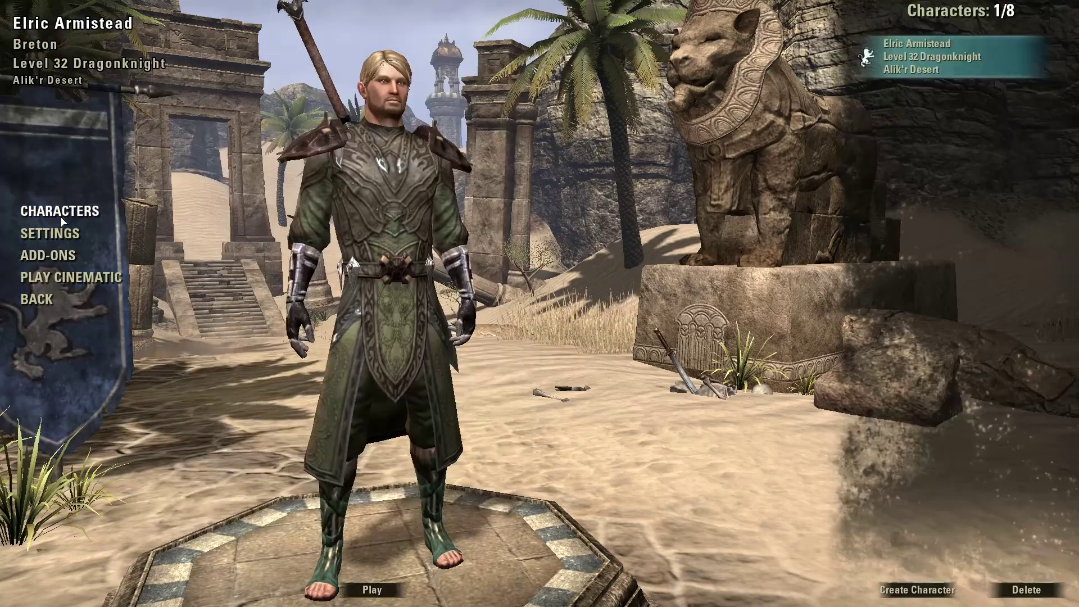
click(372, 591)
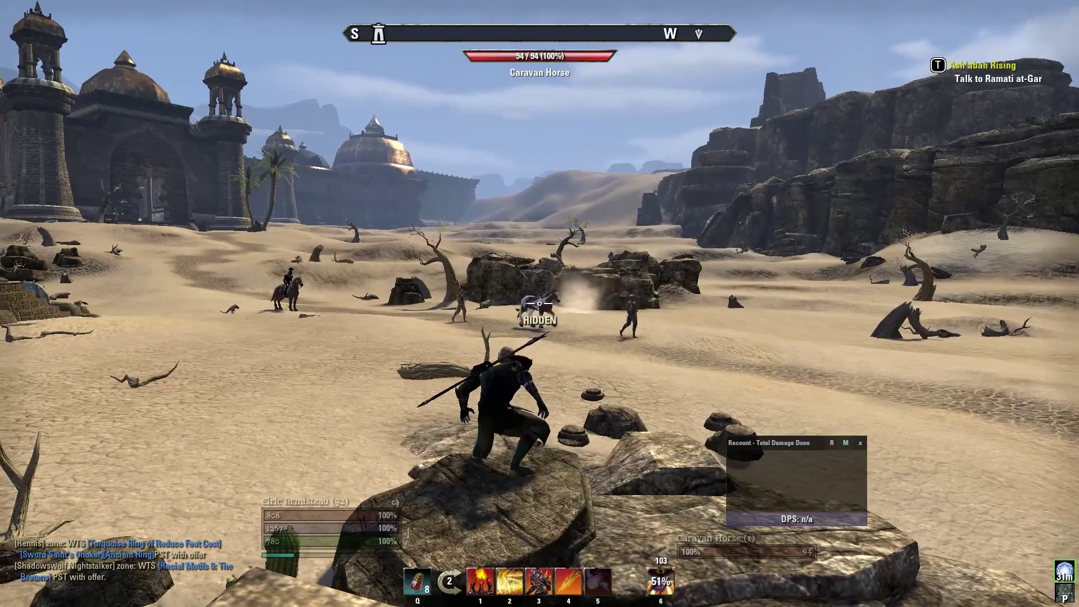
Stand up and kill the Duneripper with Blockade of Fire, Burning Talons and Flame Lash
key(ctrl)
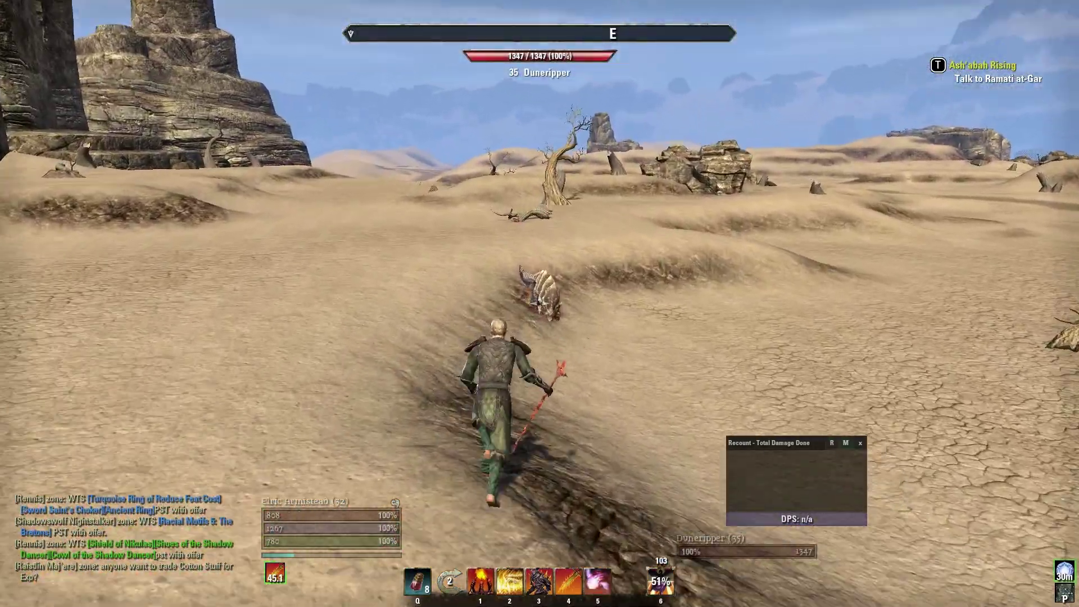
key(1)
key(3)
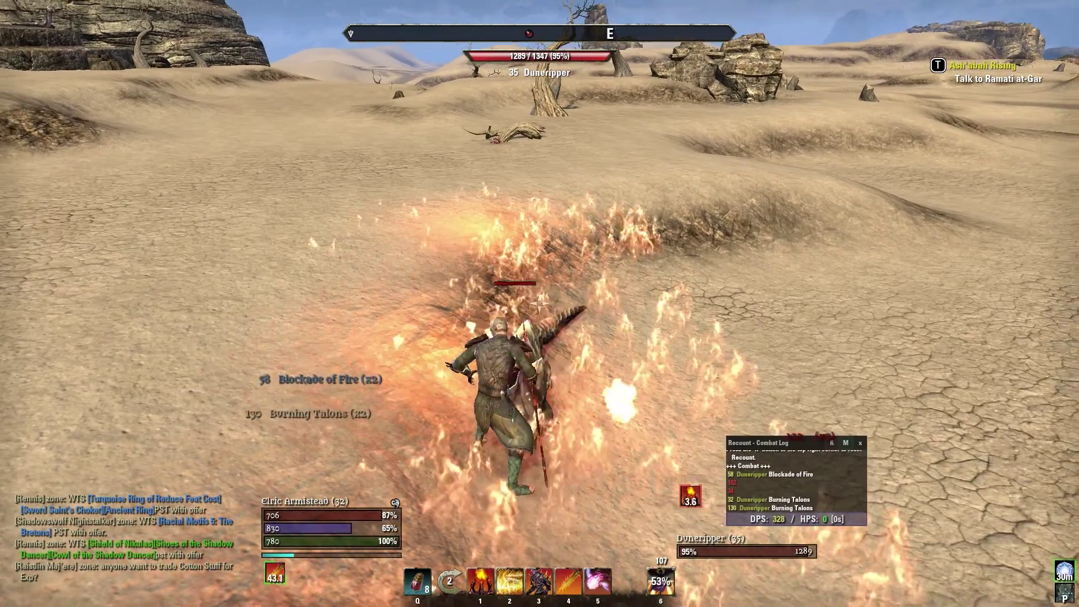
key(grave)
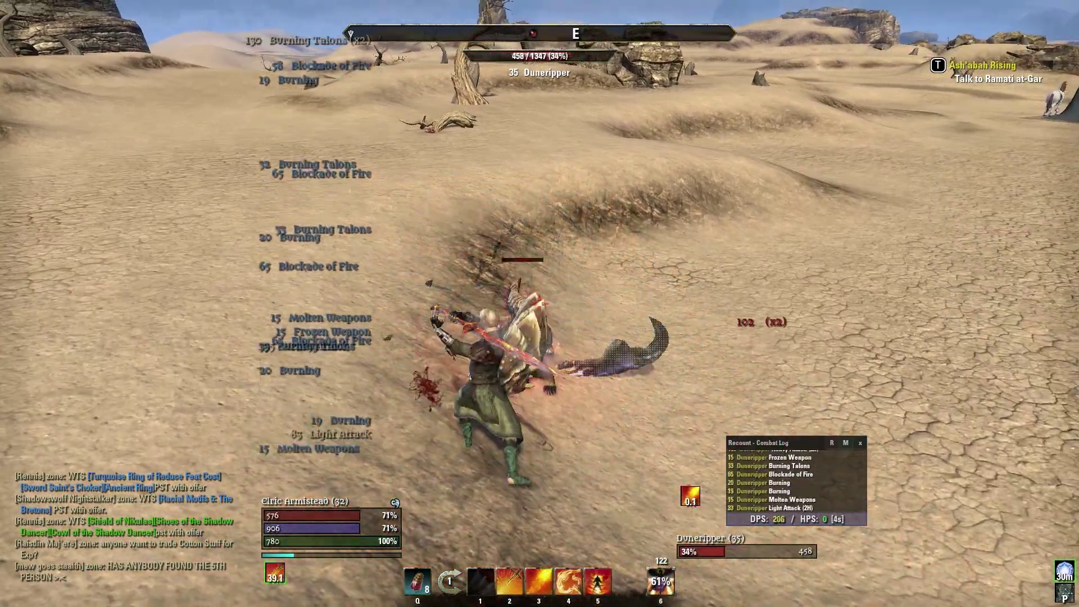
key(2)
key(2)
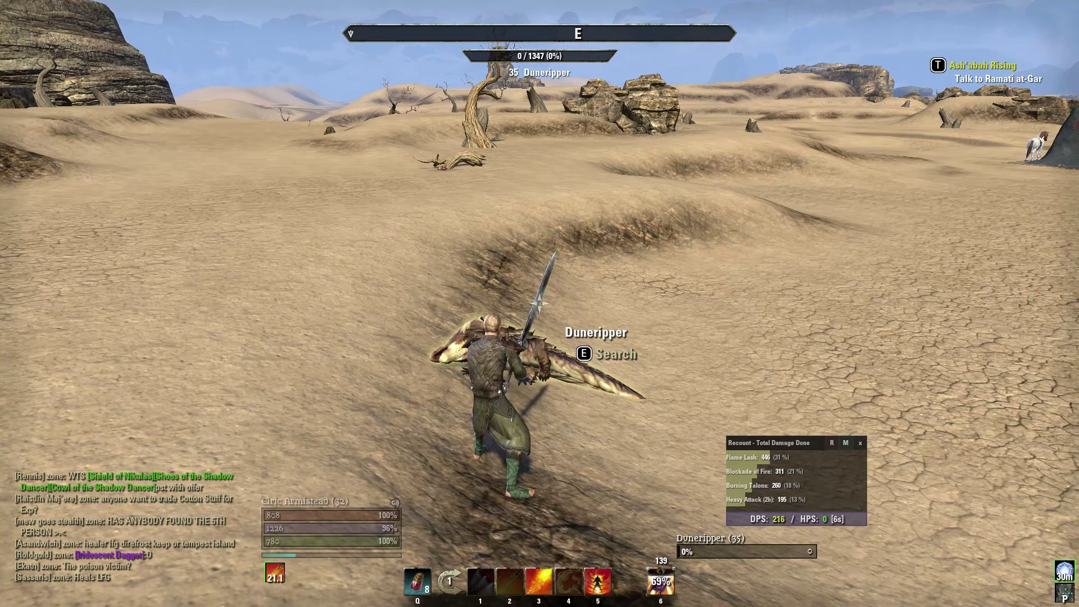
Loot the slain Duneripper and run onward across the dunes
key(e)
key(r)
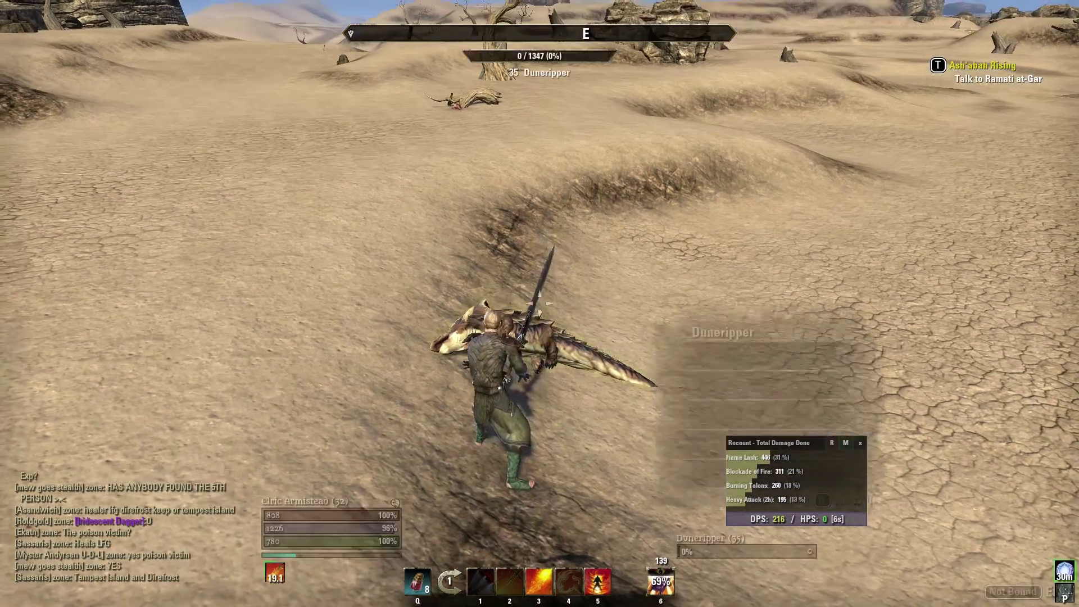
key(w)
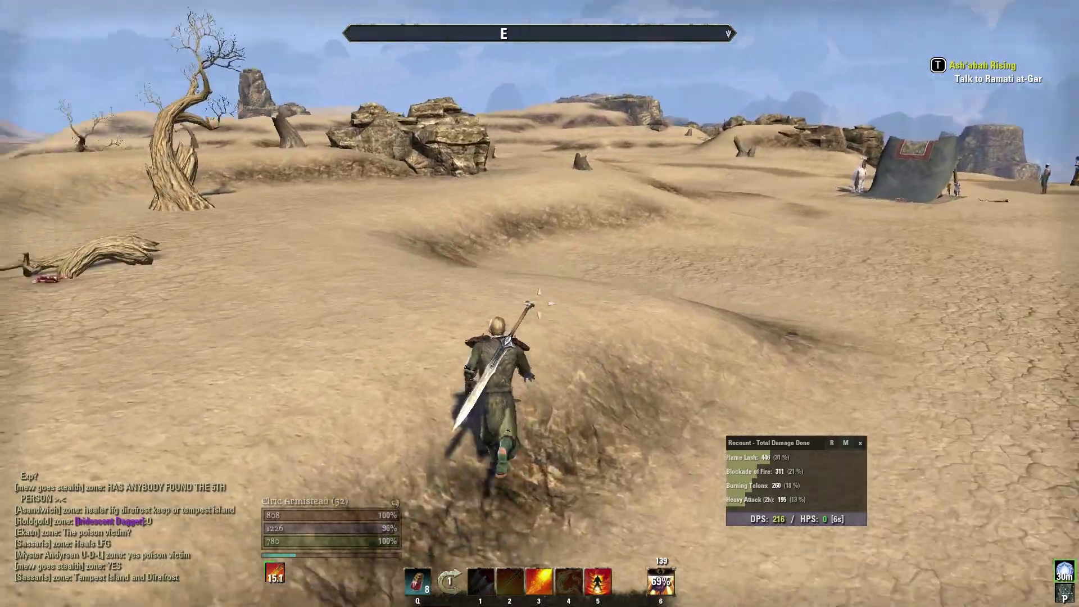